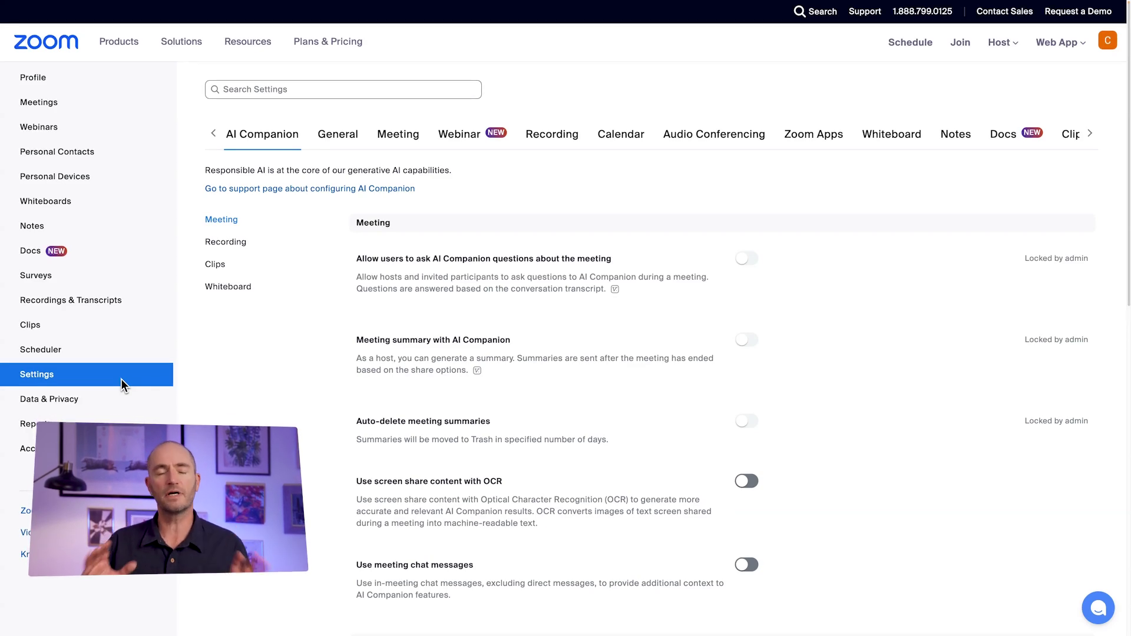
Search the settings for 'live' and turn on livestreaming for webinars and meetings.
left_click(370, 99)
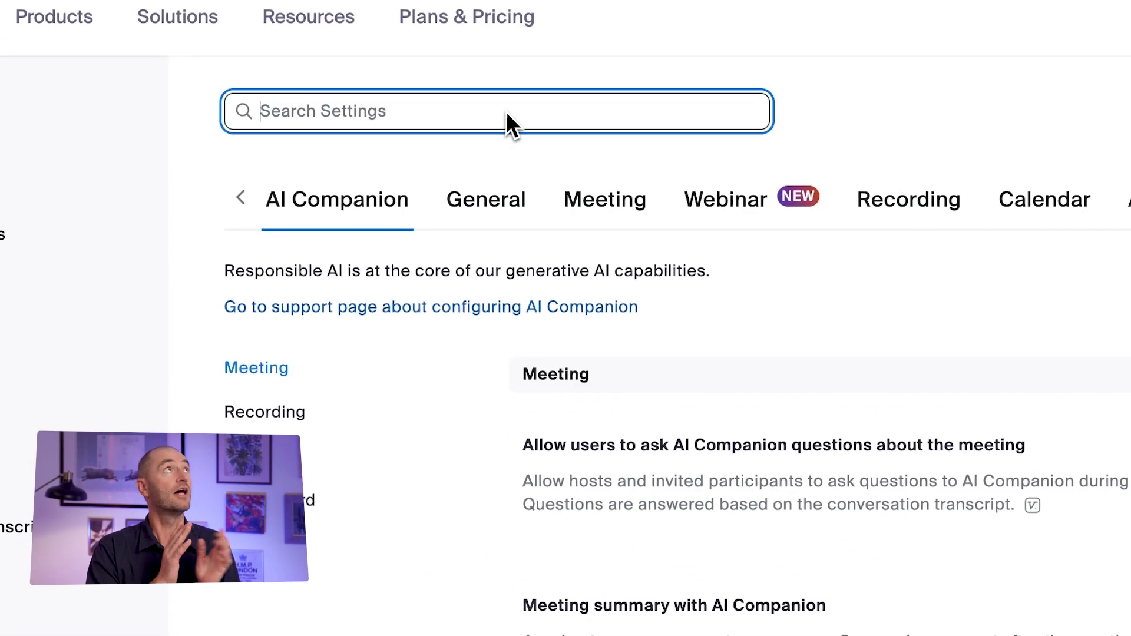
type("live")
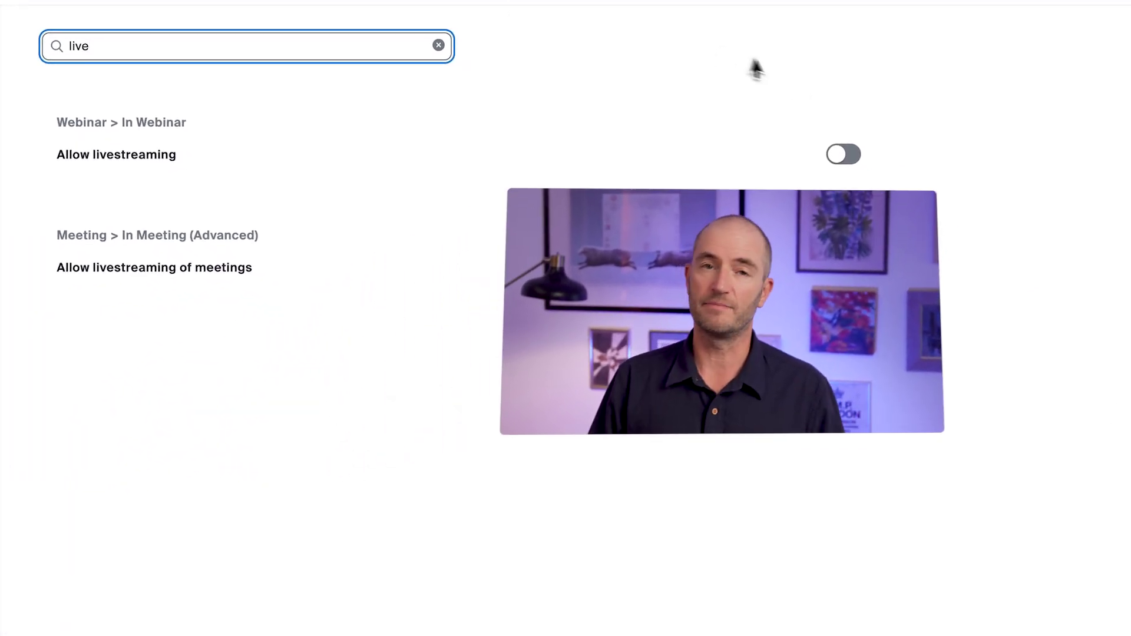
left_click(839, 152)
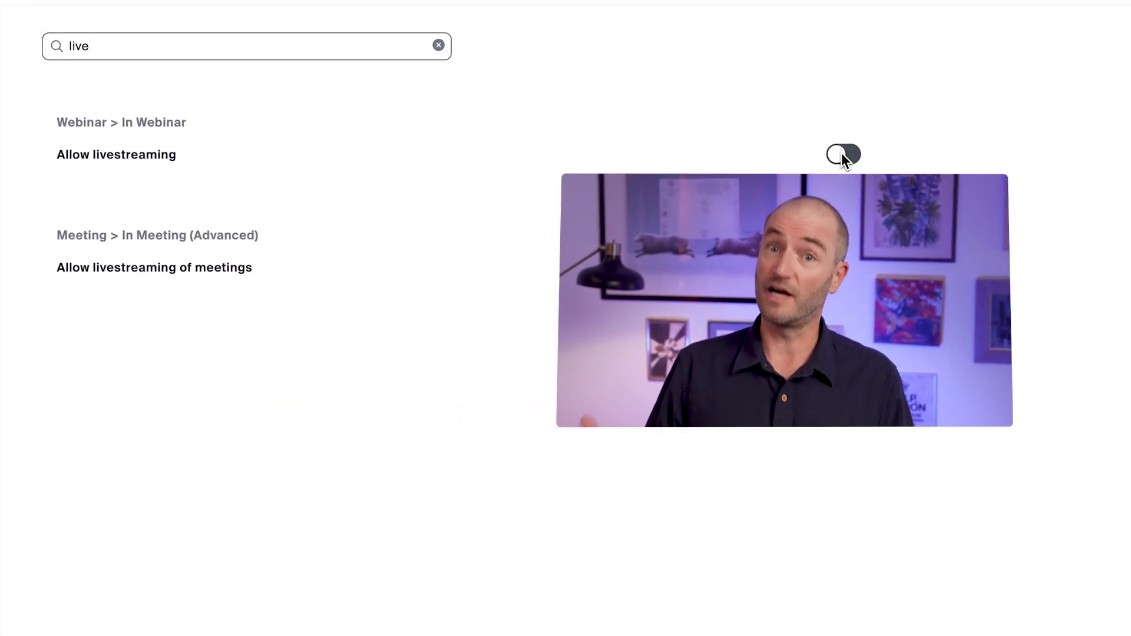
left_click(849, 471)
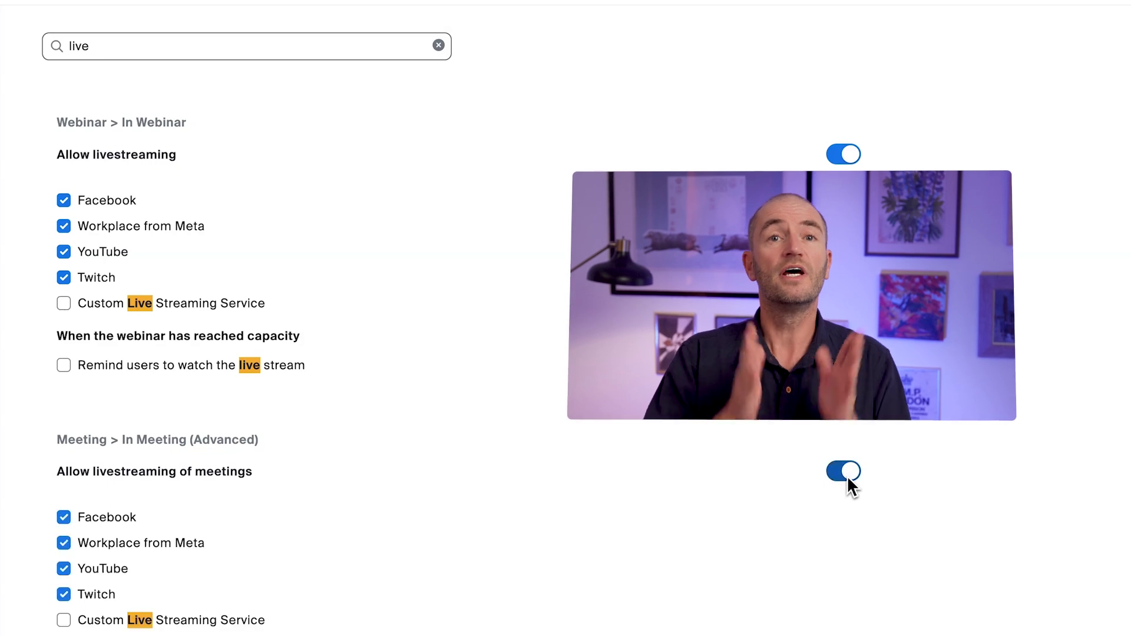
Allow a custom live streaming service for webinars and meetings, and save both settings.
scroll(82, 293, "down", 1)
left_click(80, 285)
scroll(55, 330, "down", 5)
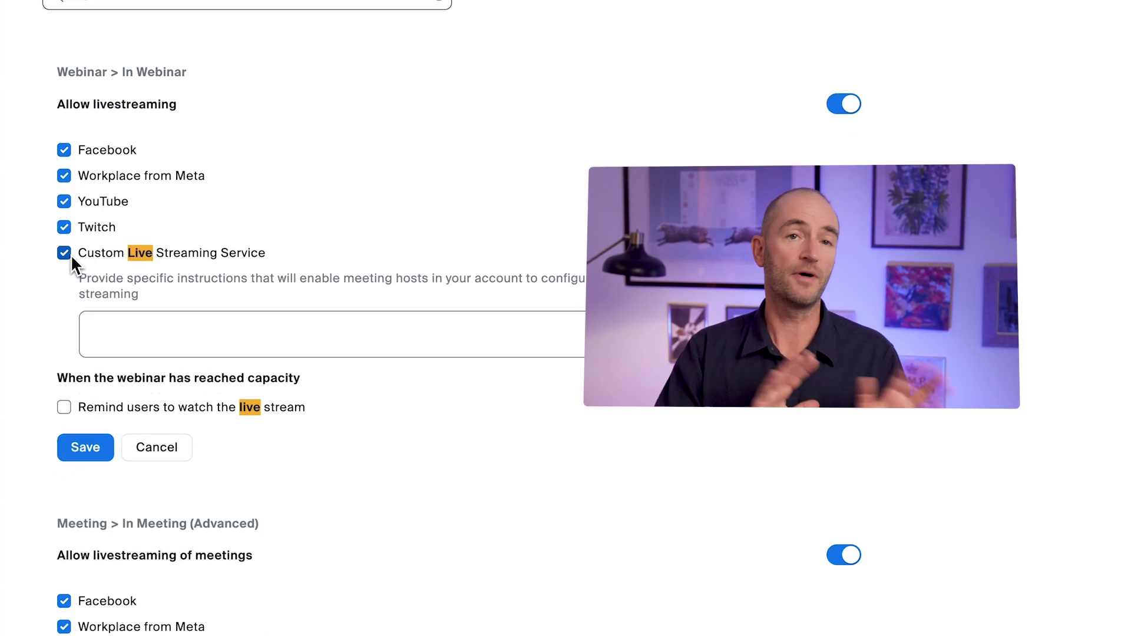
left_click(64, 595)
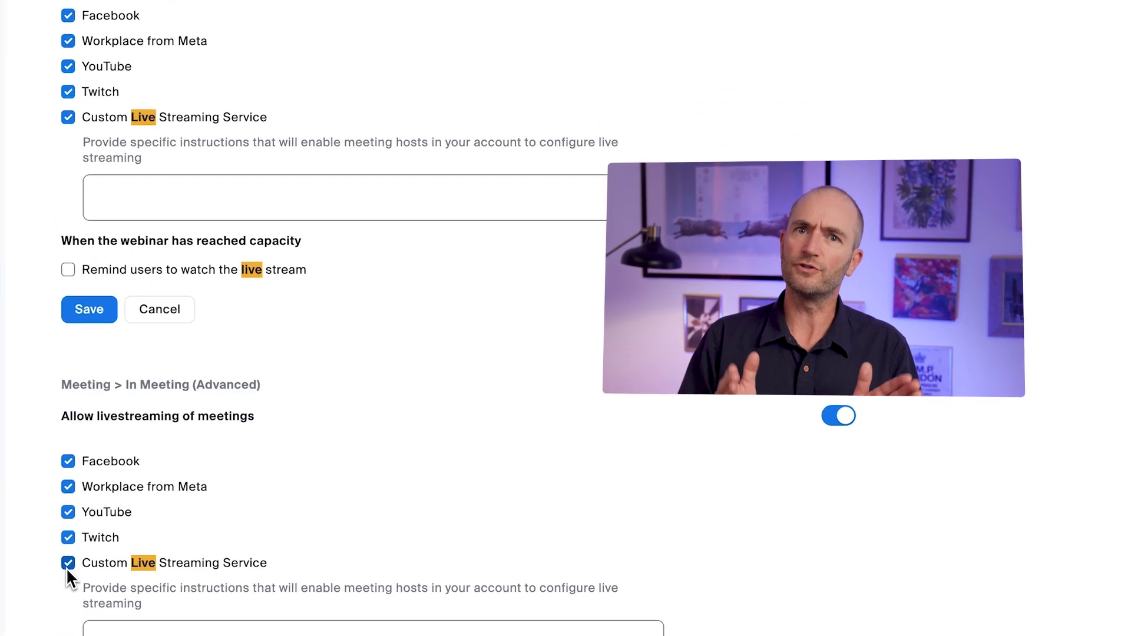
scroll(416, 488, "down", 4)
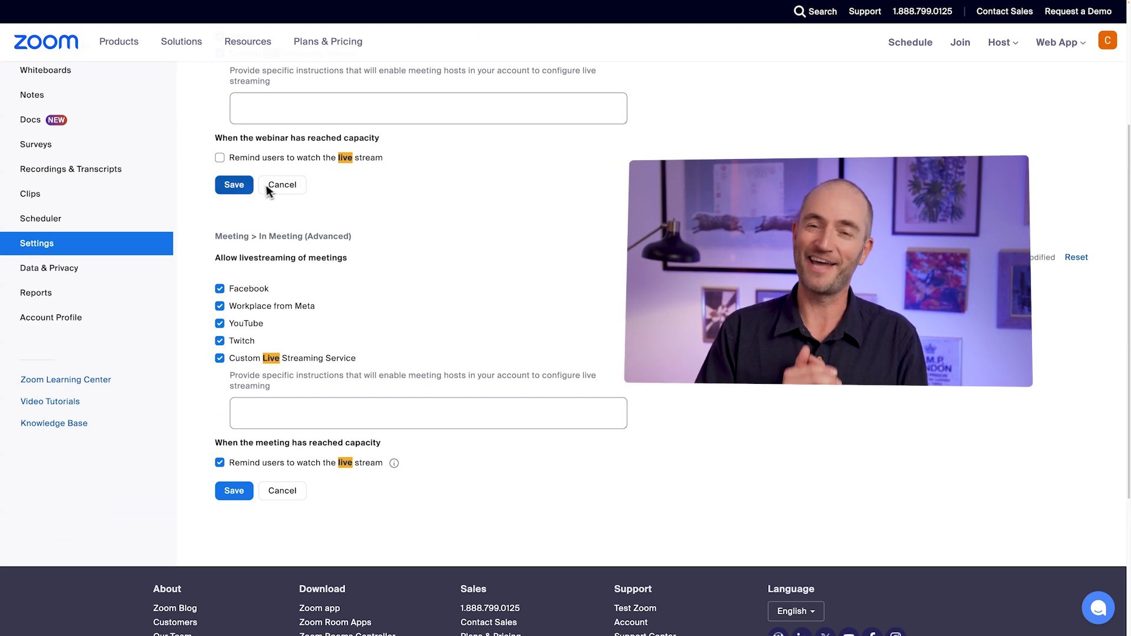
left_click(225, 185)
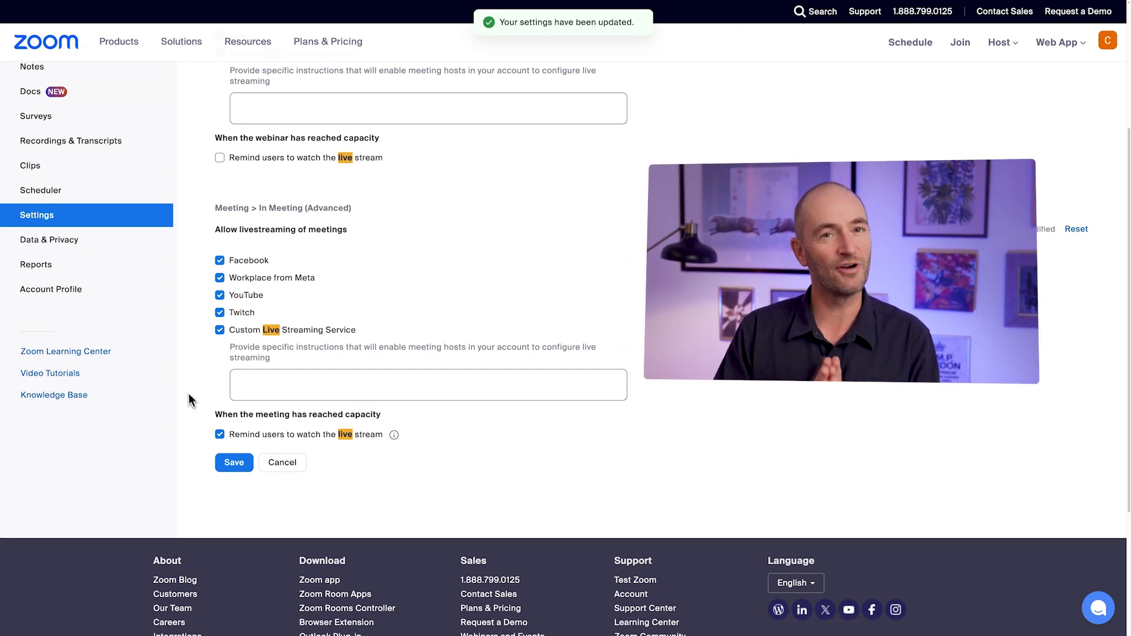
left_click(235, 468)
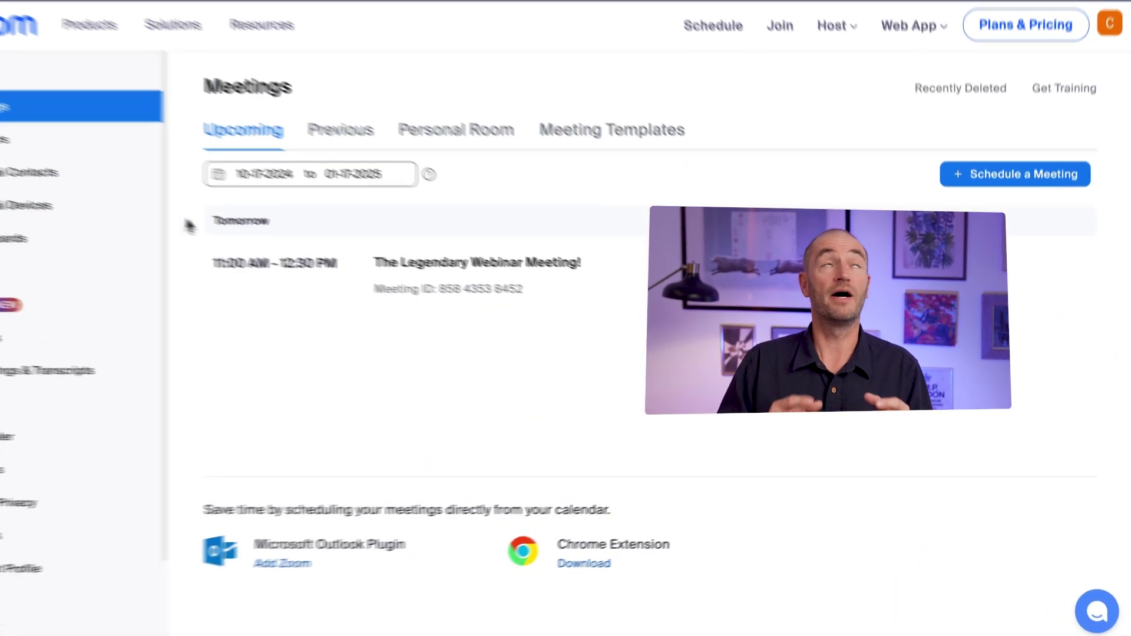
Open The Legendary Webinar Meeting!'s custom streaming setup from its Live Streaming options.
left_click(351, 241)
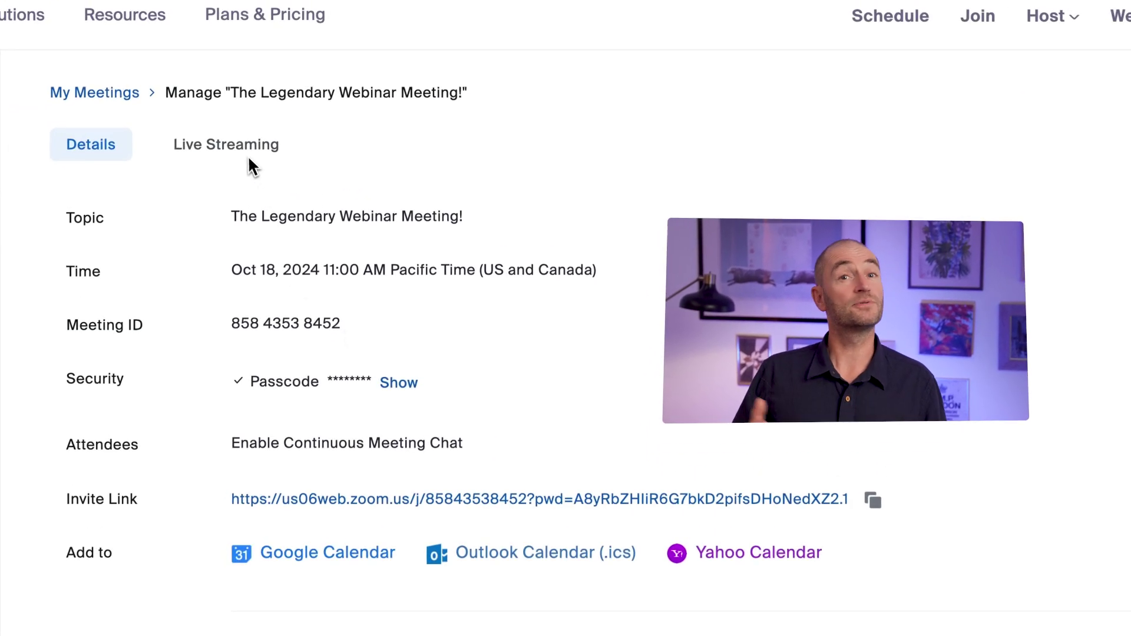
left_click(238, 147)
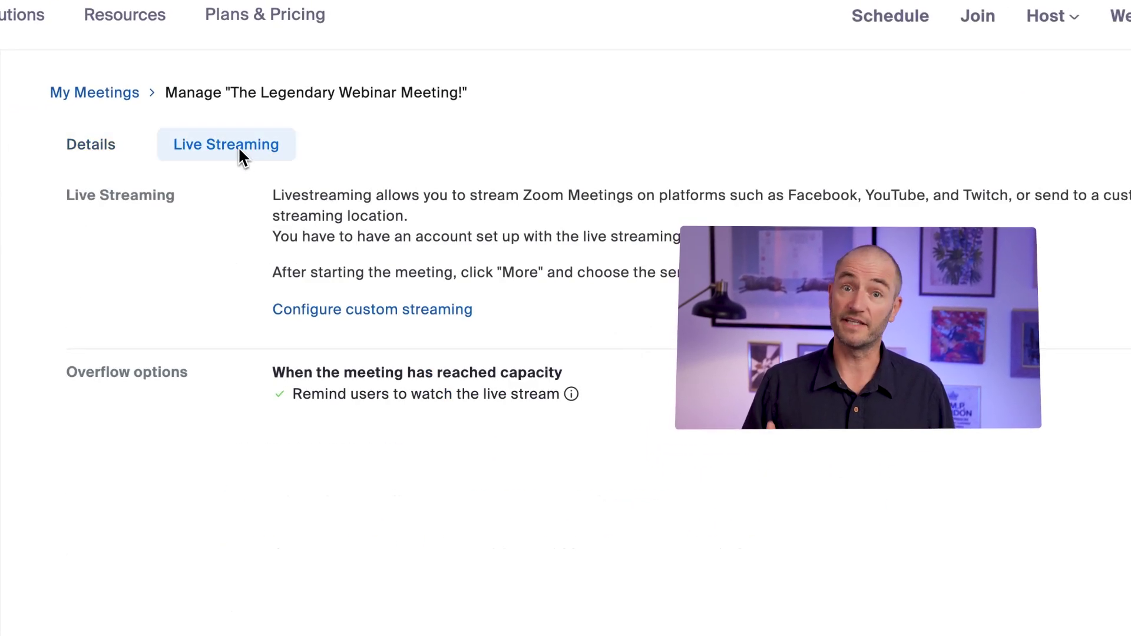
left_click(322, 310)
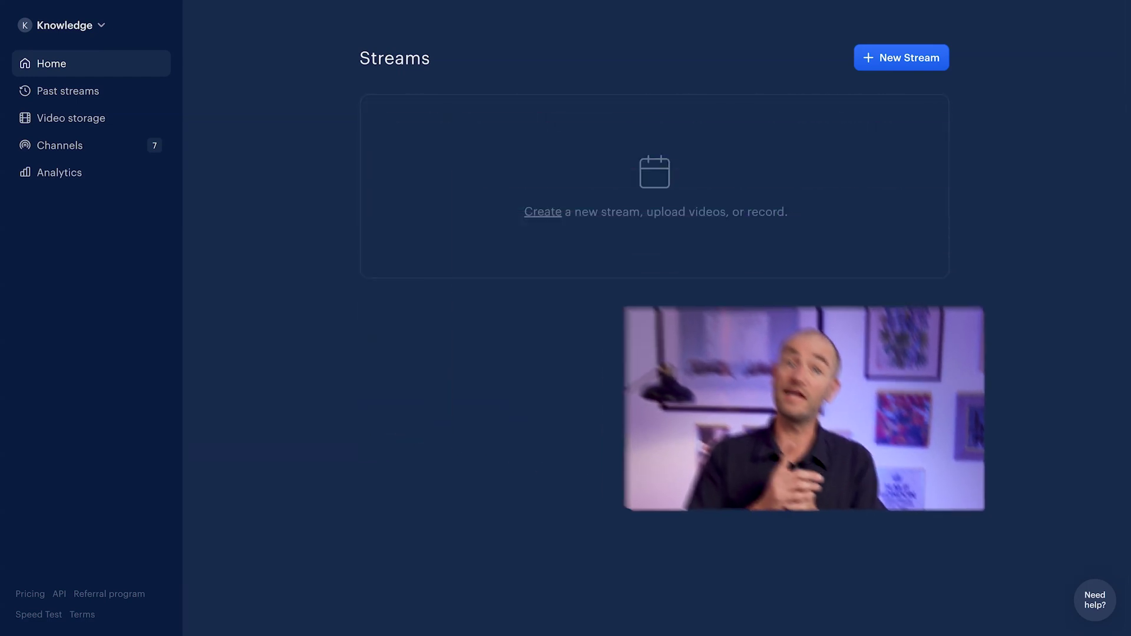
Create a new Restream stream that takes its feed from an Encoder over RTMP.
left_click(908, 59)
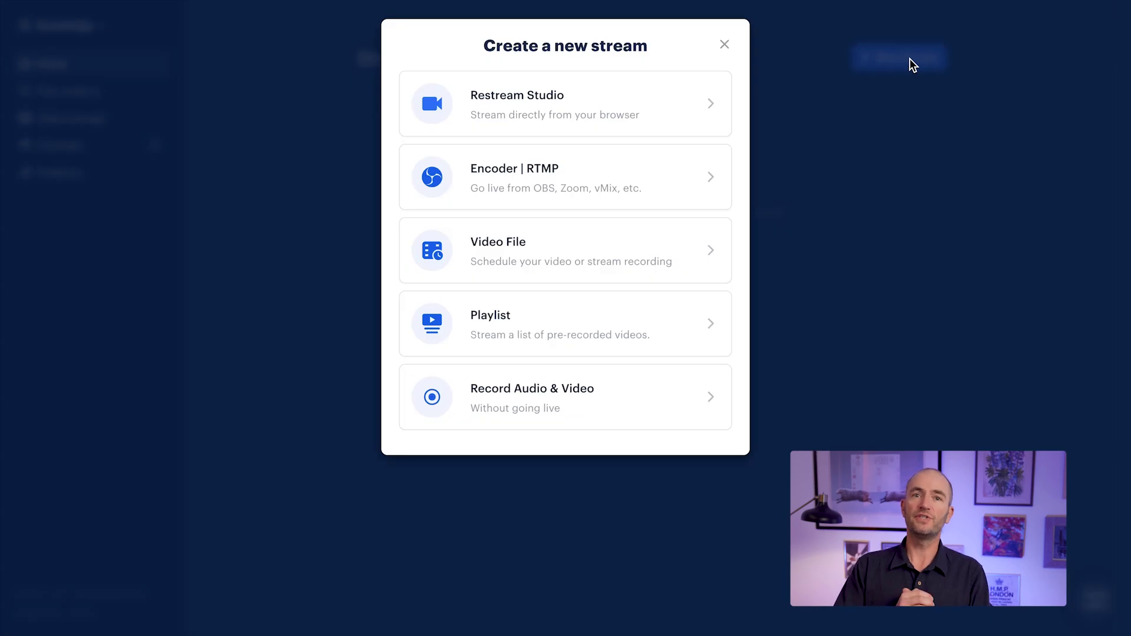
left_click(613, 177)
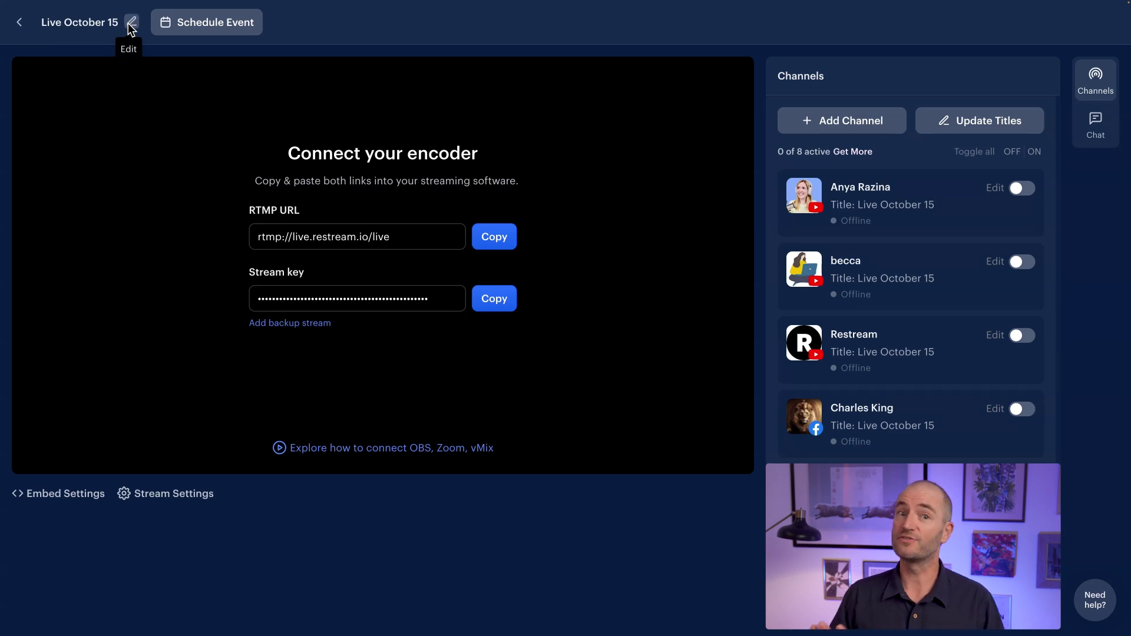
Title the stream 'The Legendary Webinar Meeting!' and paste the meeting title as its description.
left_click(194, 23)
type("The Legendary Webinar Meeting!")
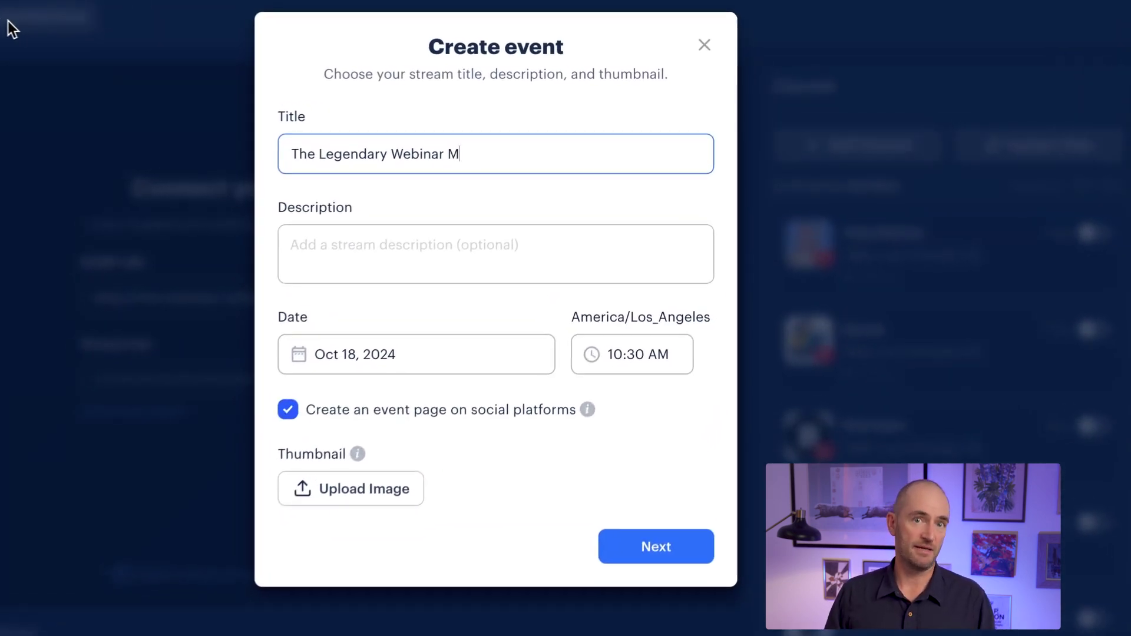
left_click(327, 250)
type("The Legendary Webinar Meeting!")
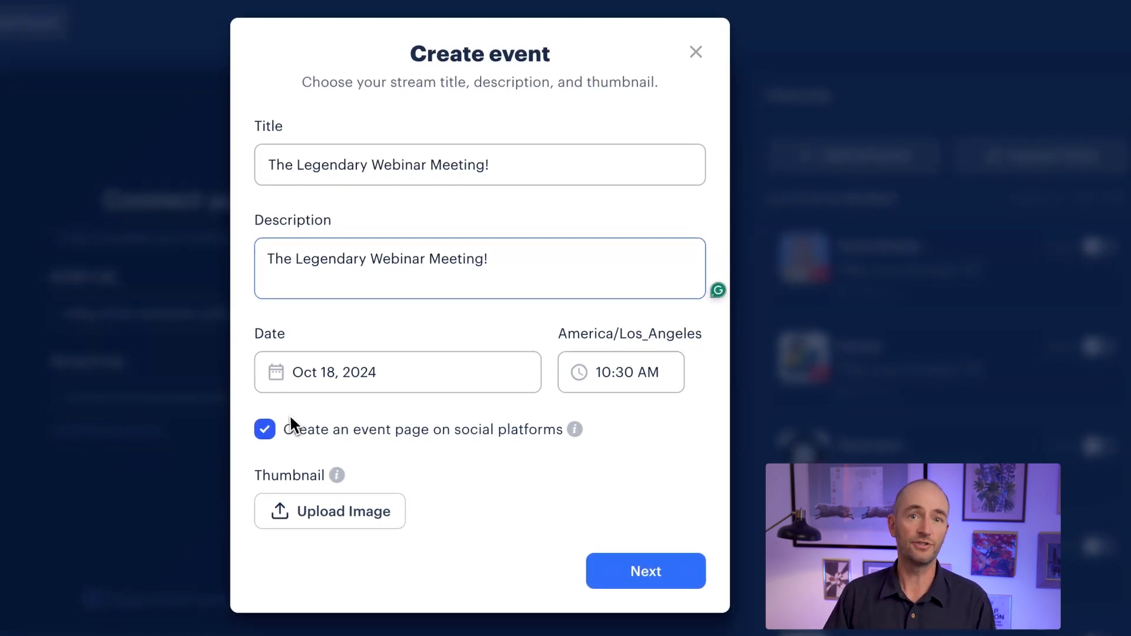
Turn on the event's streaming channel as its destination and save the event.
left_click(621, 577)
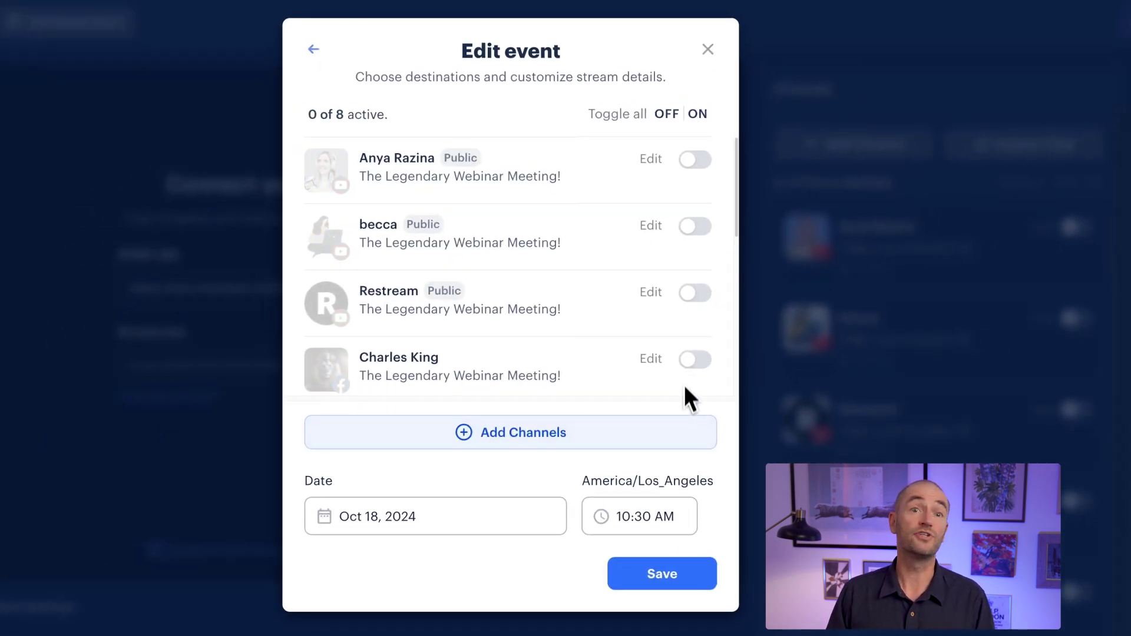
left_click(695, 293)
left_click(674, 579)
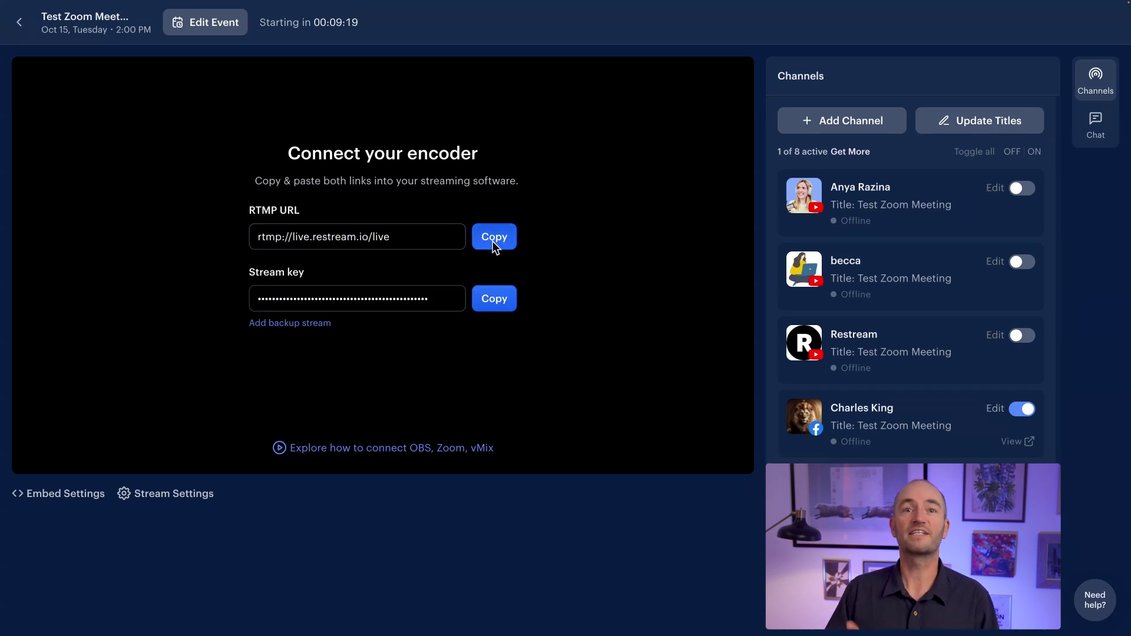
Copy the stream key from Test Zoom Meeting's RTMP Setup page in Restream.
left_click(20, 23)
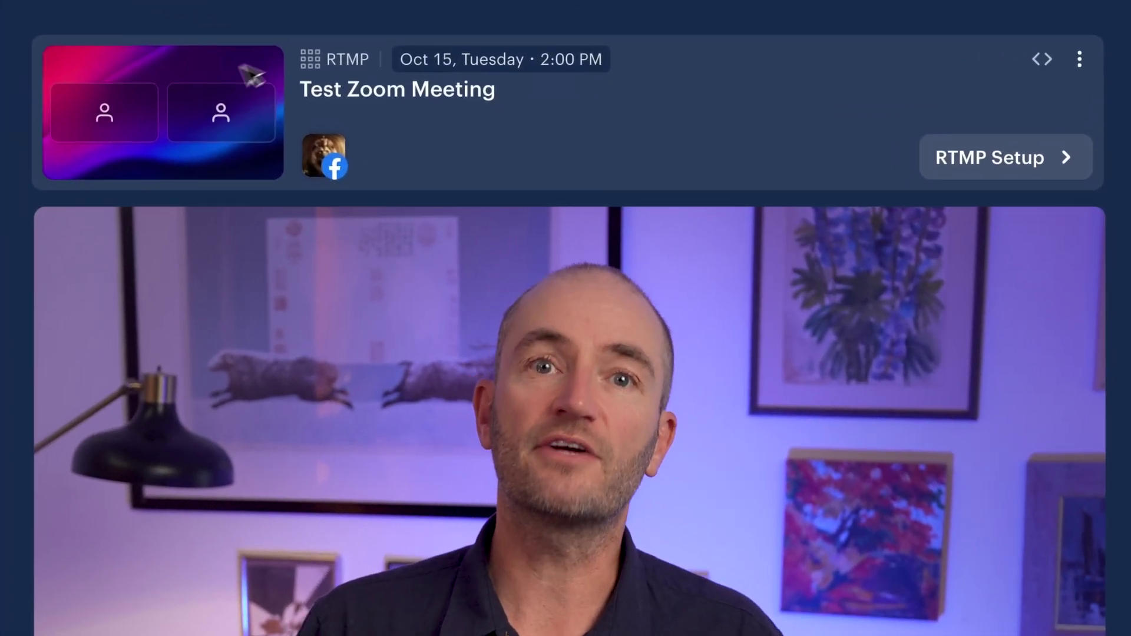
left_click(996, 167)
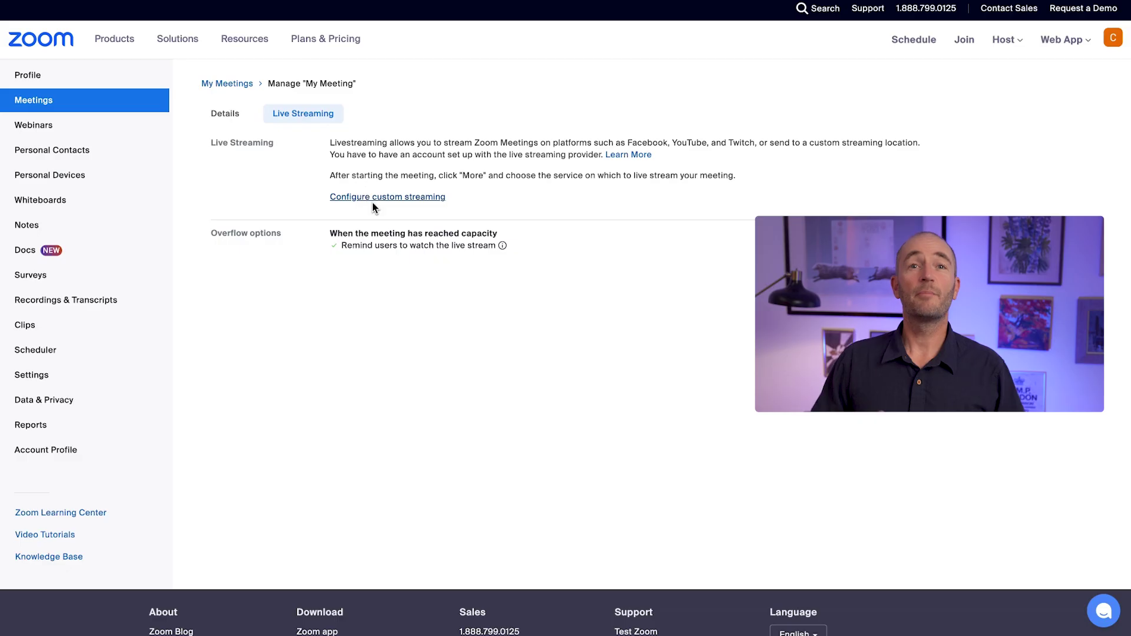
left_click(377, 197)
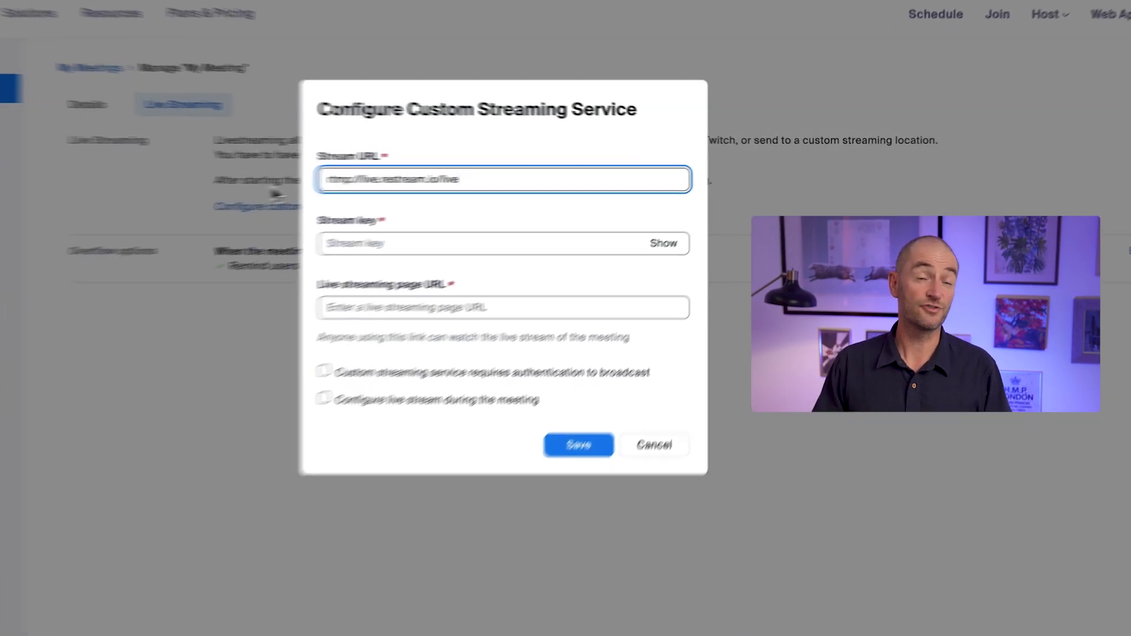
left_click(543, 229)
key("ctrl+v")
left_click(302, 361)
type("h")
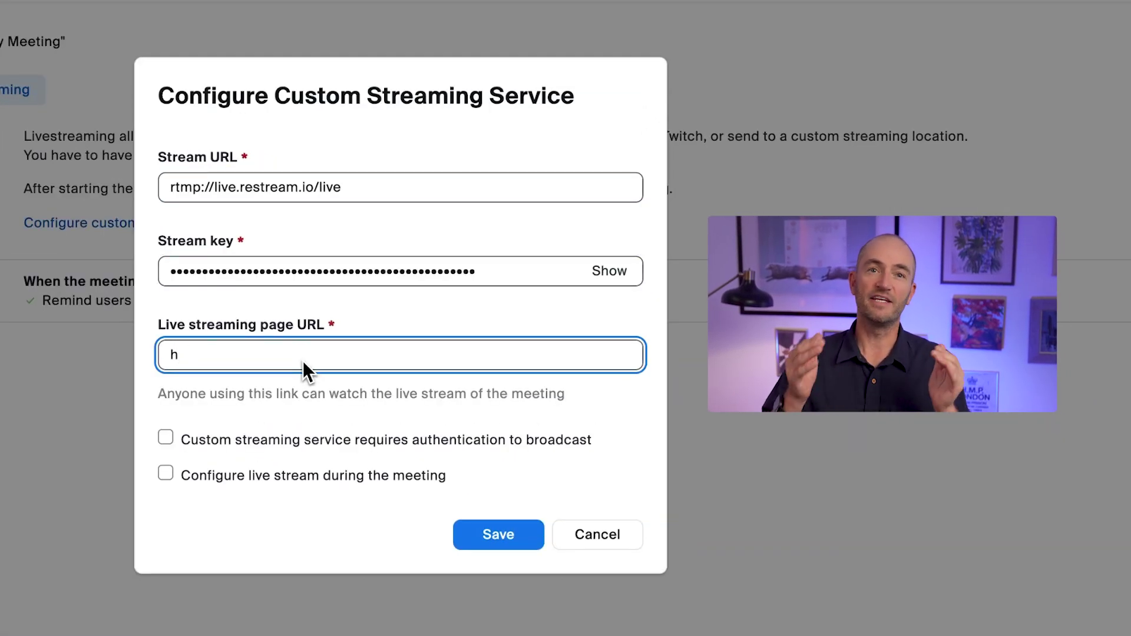
type("ttps://www.restream")
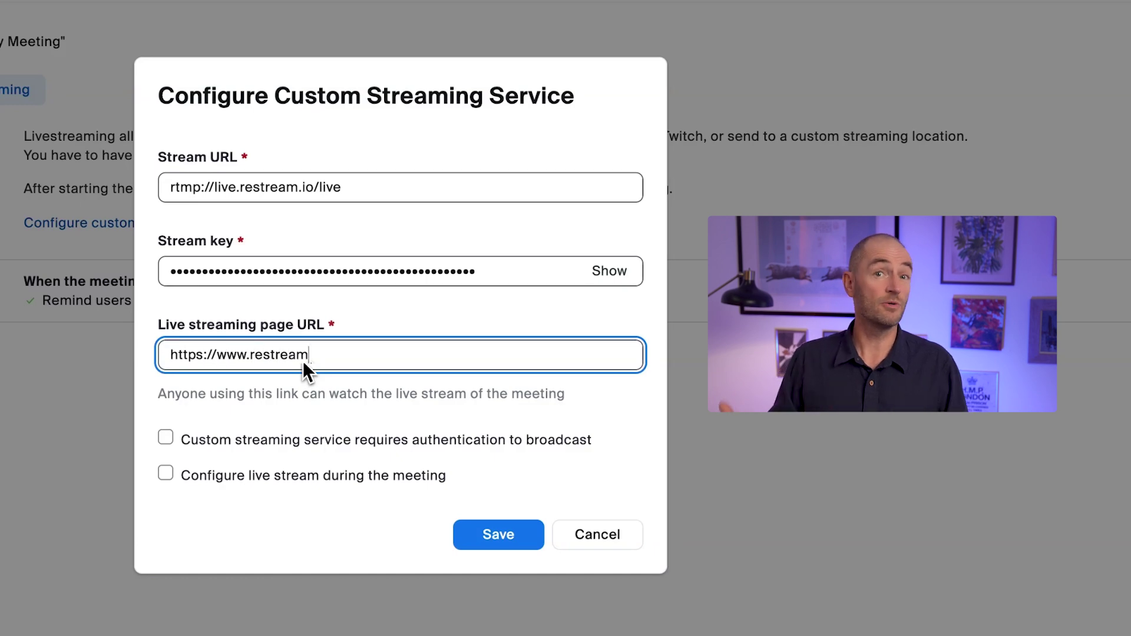
left_click(477, 536)
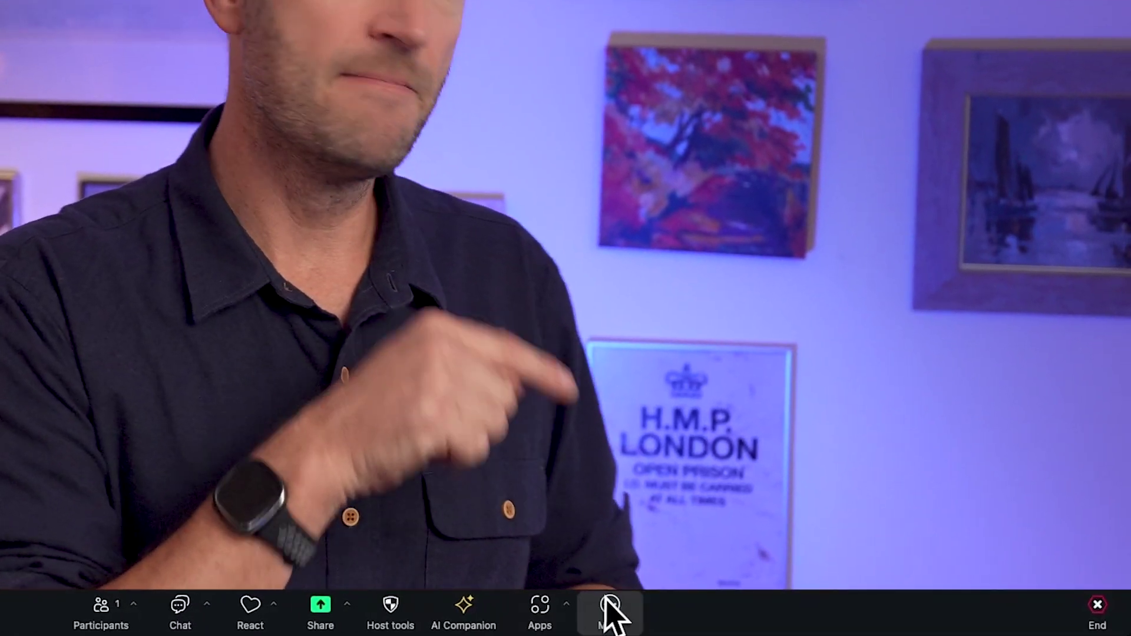
Open the meeting toolbar's More menu to reach the livestreaming options.
left_click(759, 614)
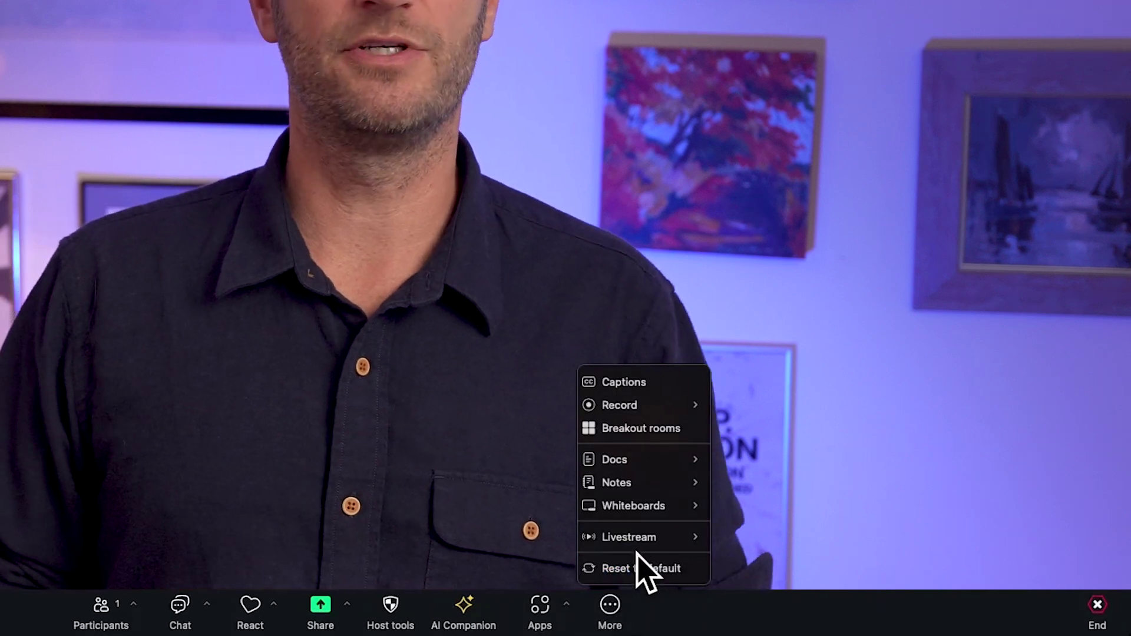
mouse_move(640, 545)
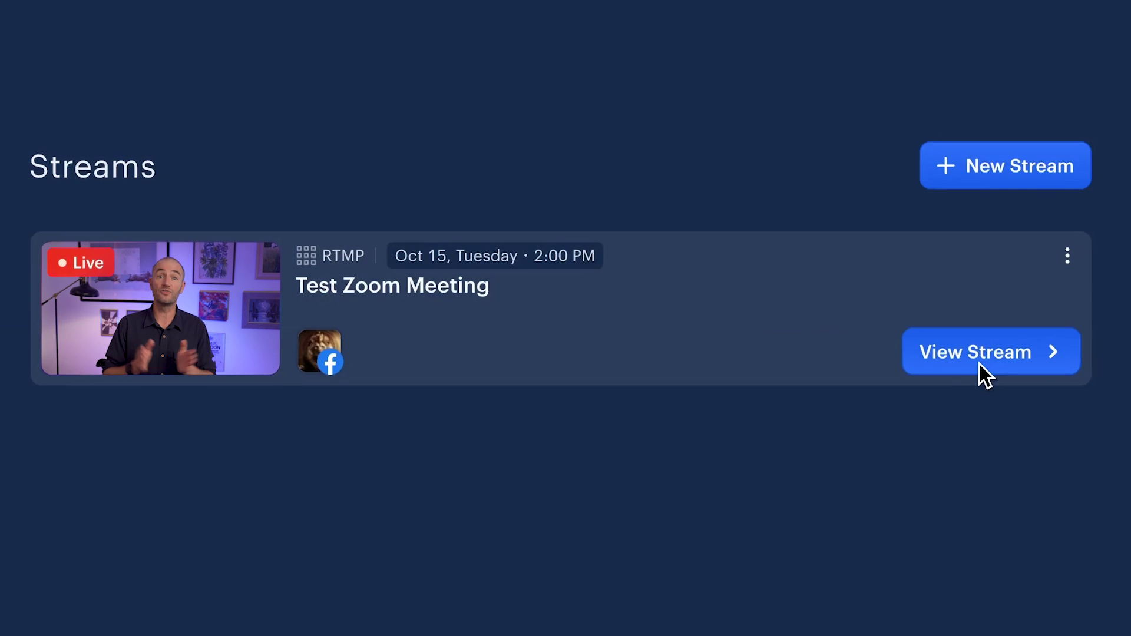
Open the live stream's page in Restream and show its chat.
left_click(980, 356)
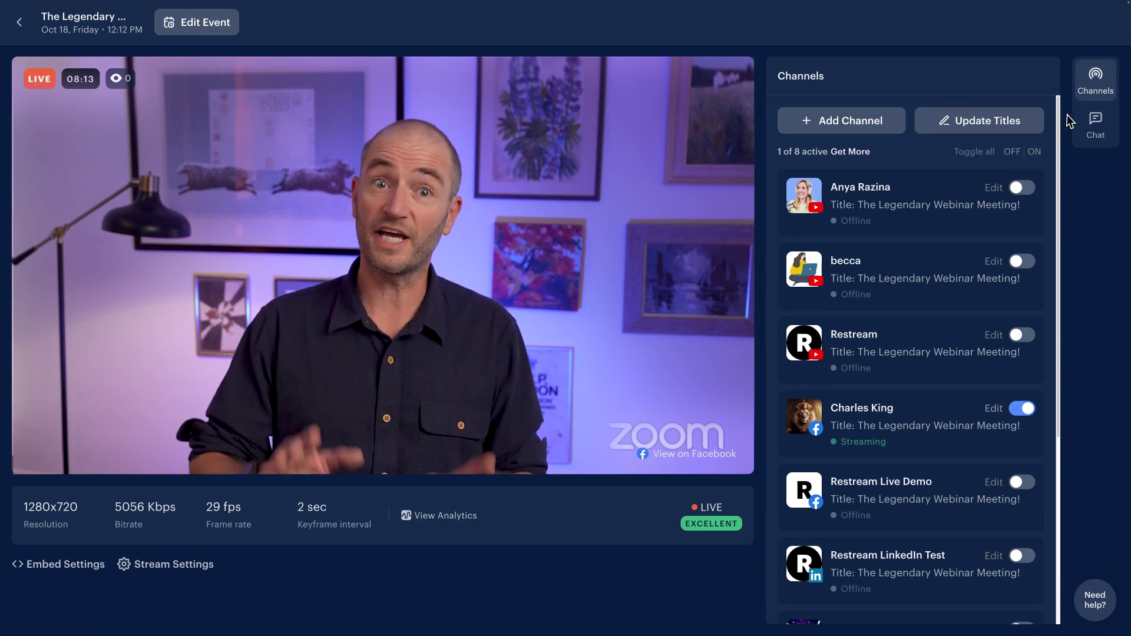
left_click(1086, 123)
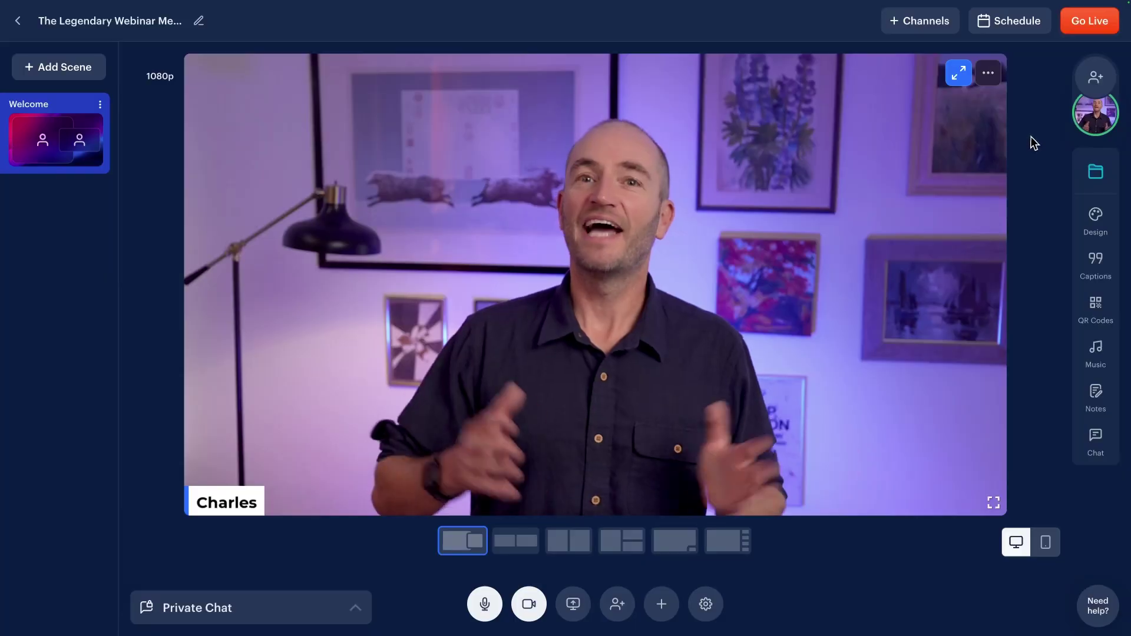
Add a new media scene in Restream Studio carrying the RTMP source.
left_click(51, 73)
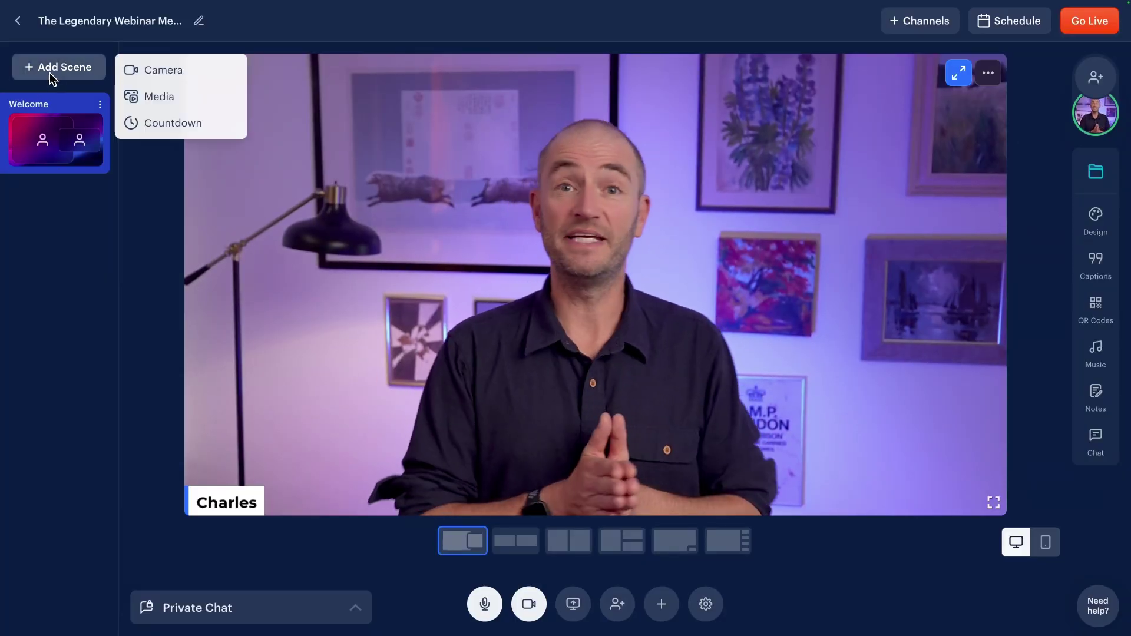
left_click(175, 107)
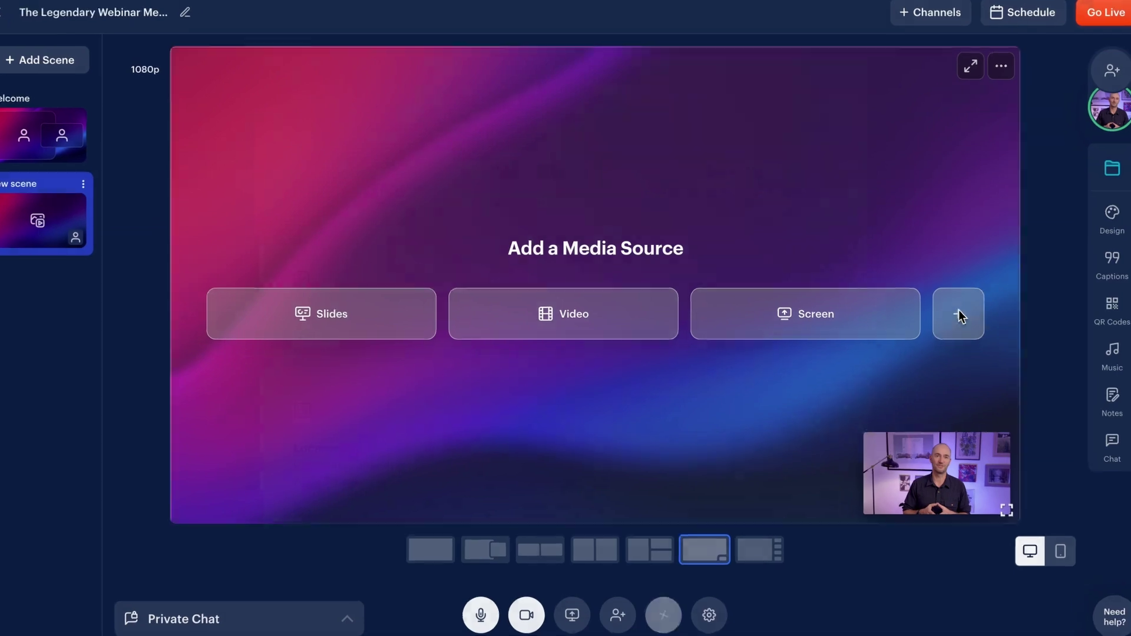
left_click(958, 316)
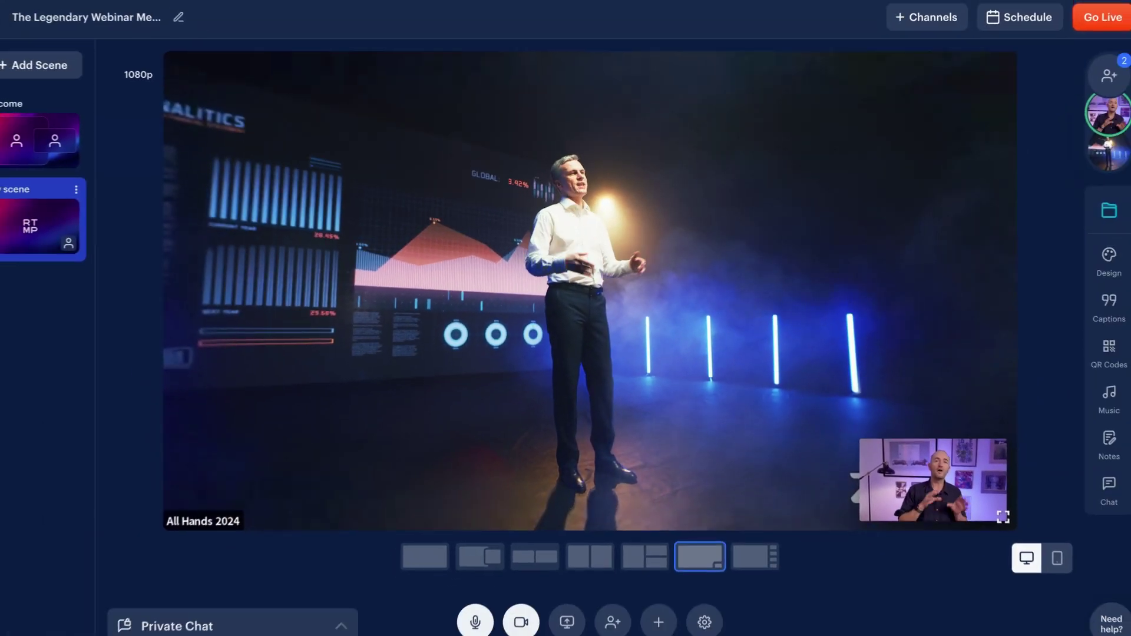
Apply the All Hands4.png overlay frame to the new scene.
left_click(1096, 253)
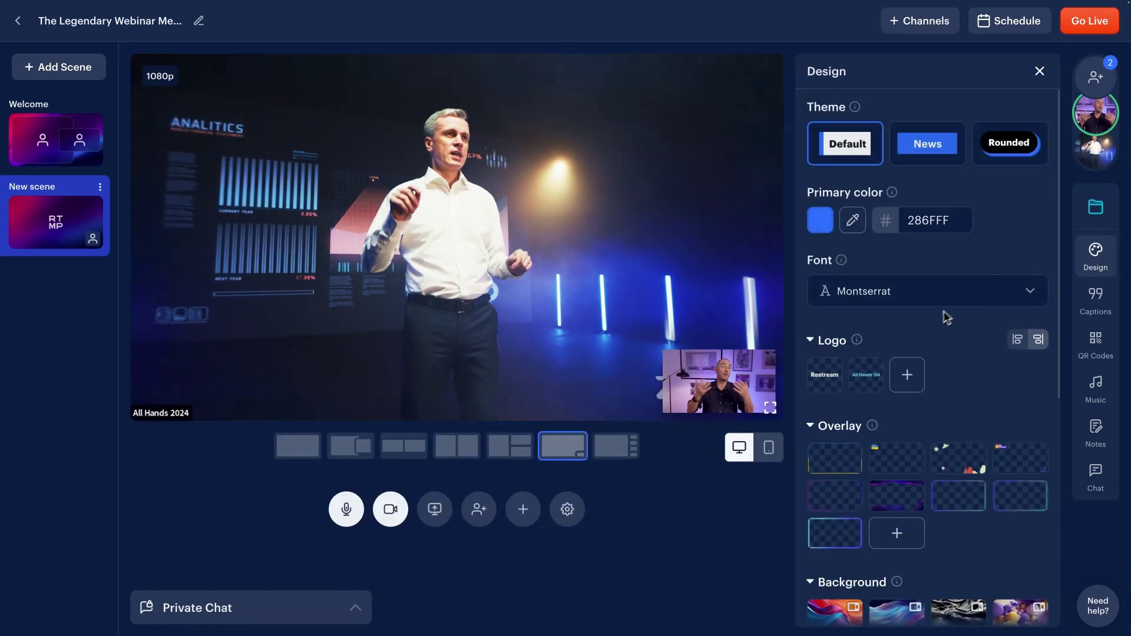
left_click(837, 538)
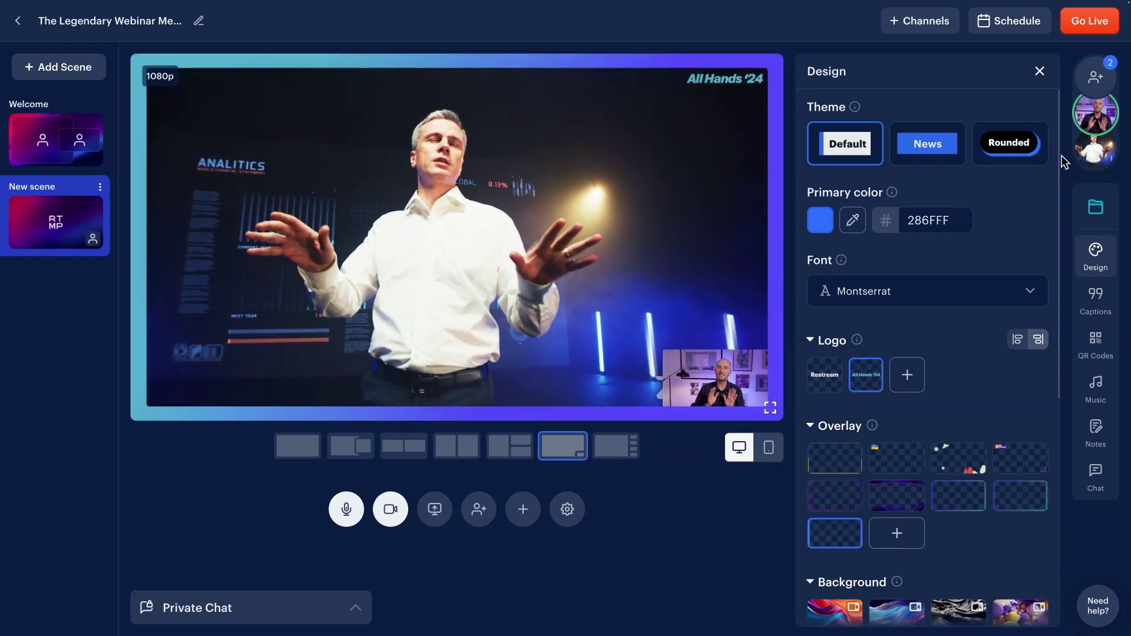
left_click(1039, 72)
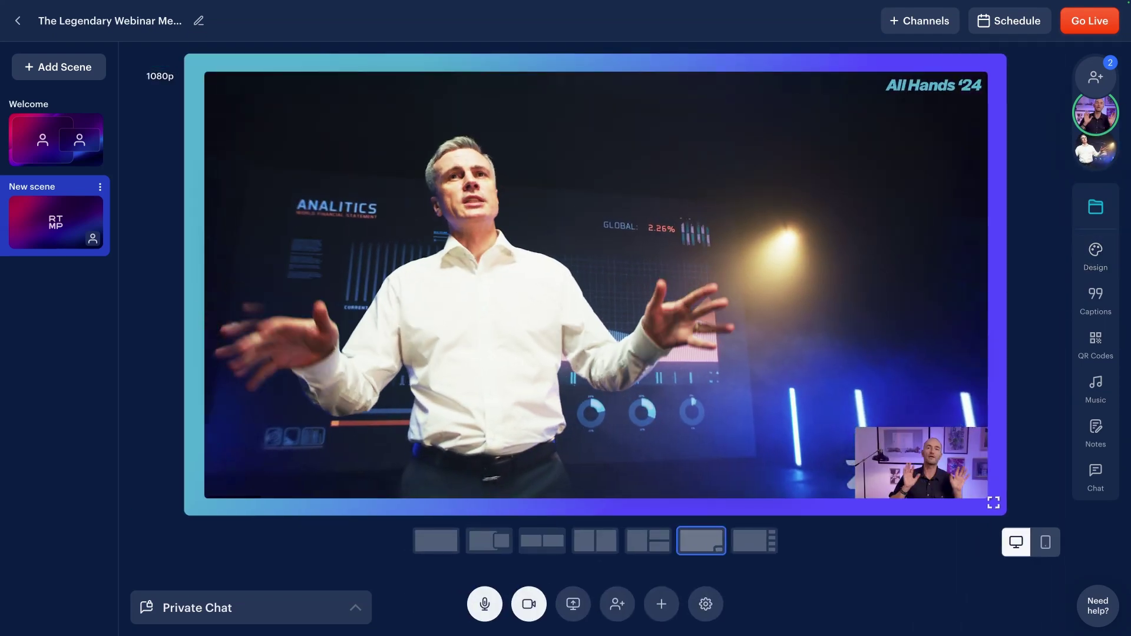